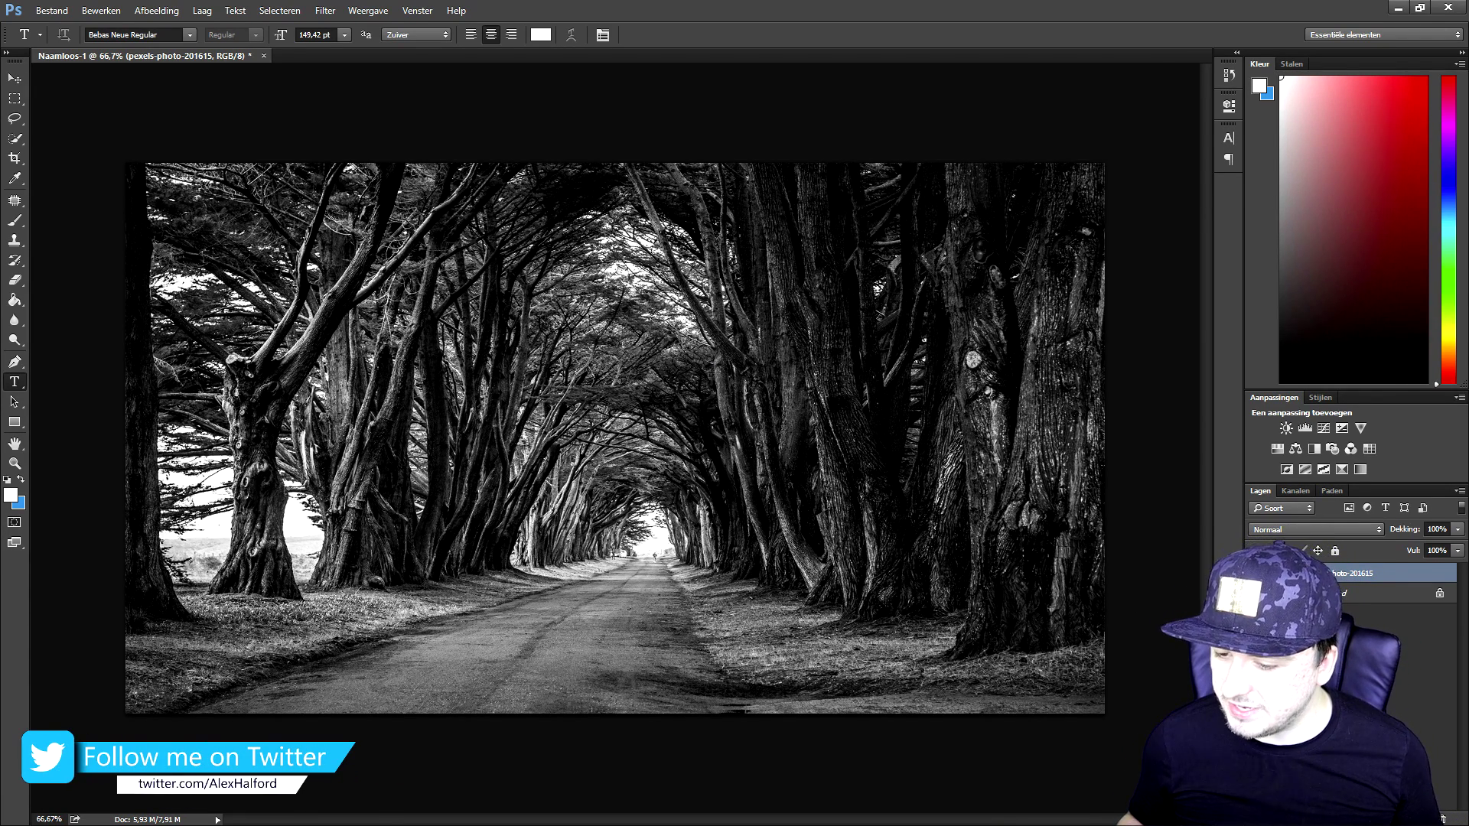
# Select the pexels-photo-201615 tree tunnel layer and put it into Free Transform.
pyautogui.click(1377, 593)
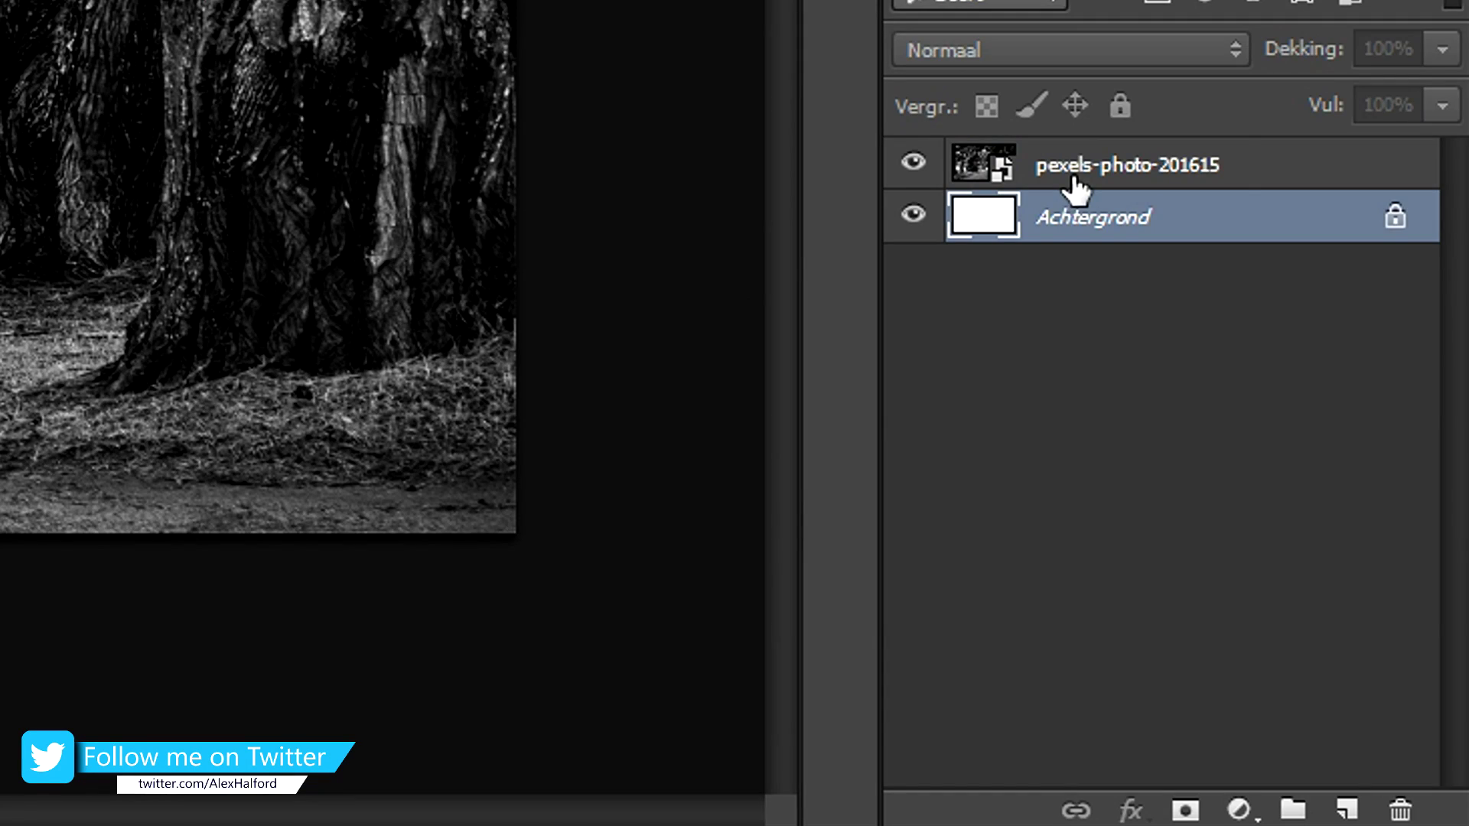
pyautogui.click(1074, 180)
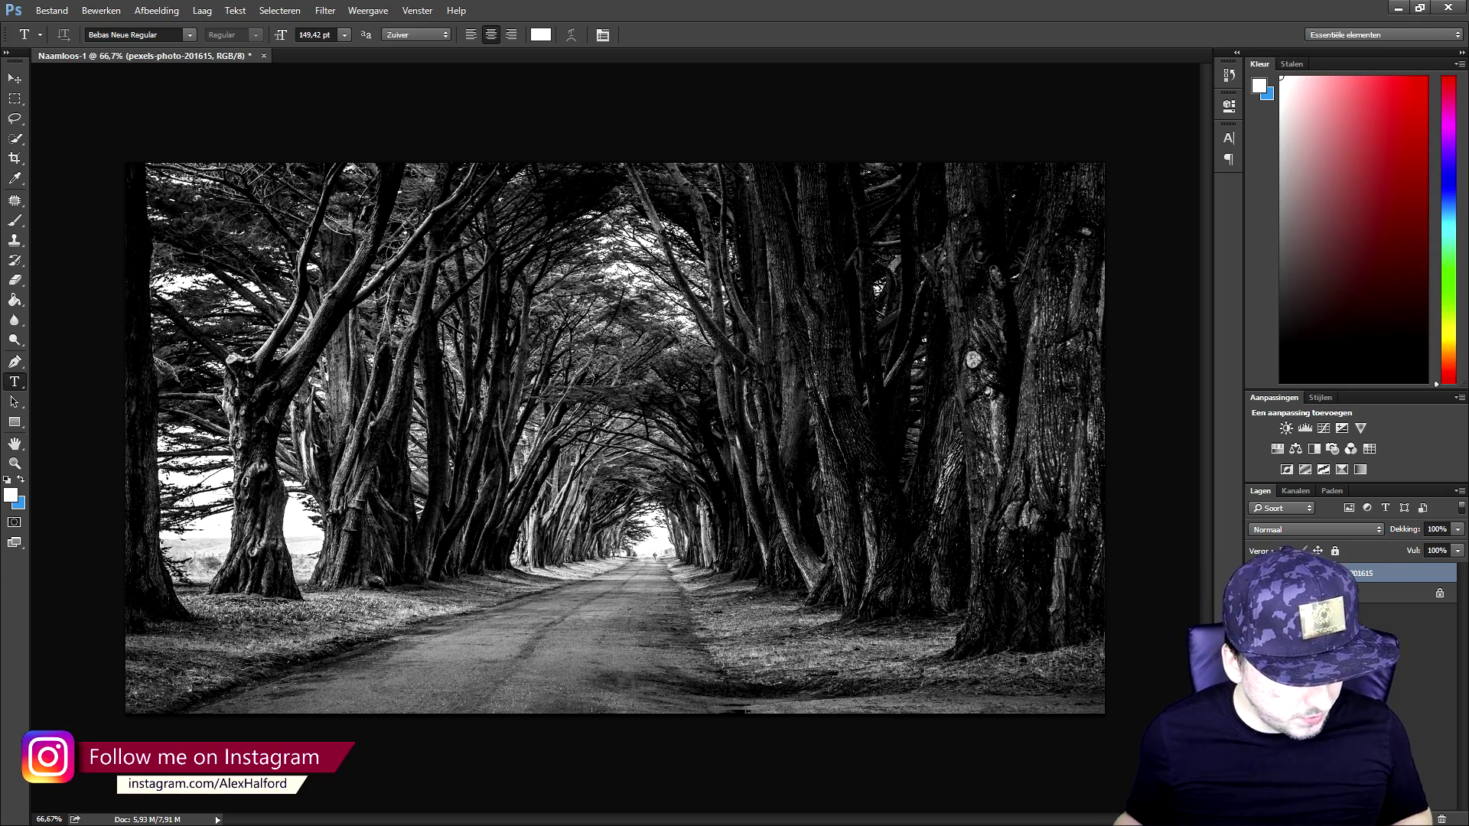
pyautogui.hotkey('ctrl', 't')
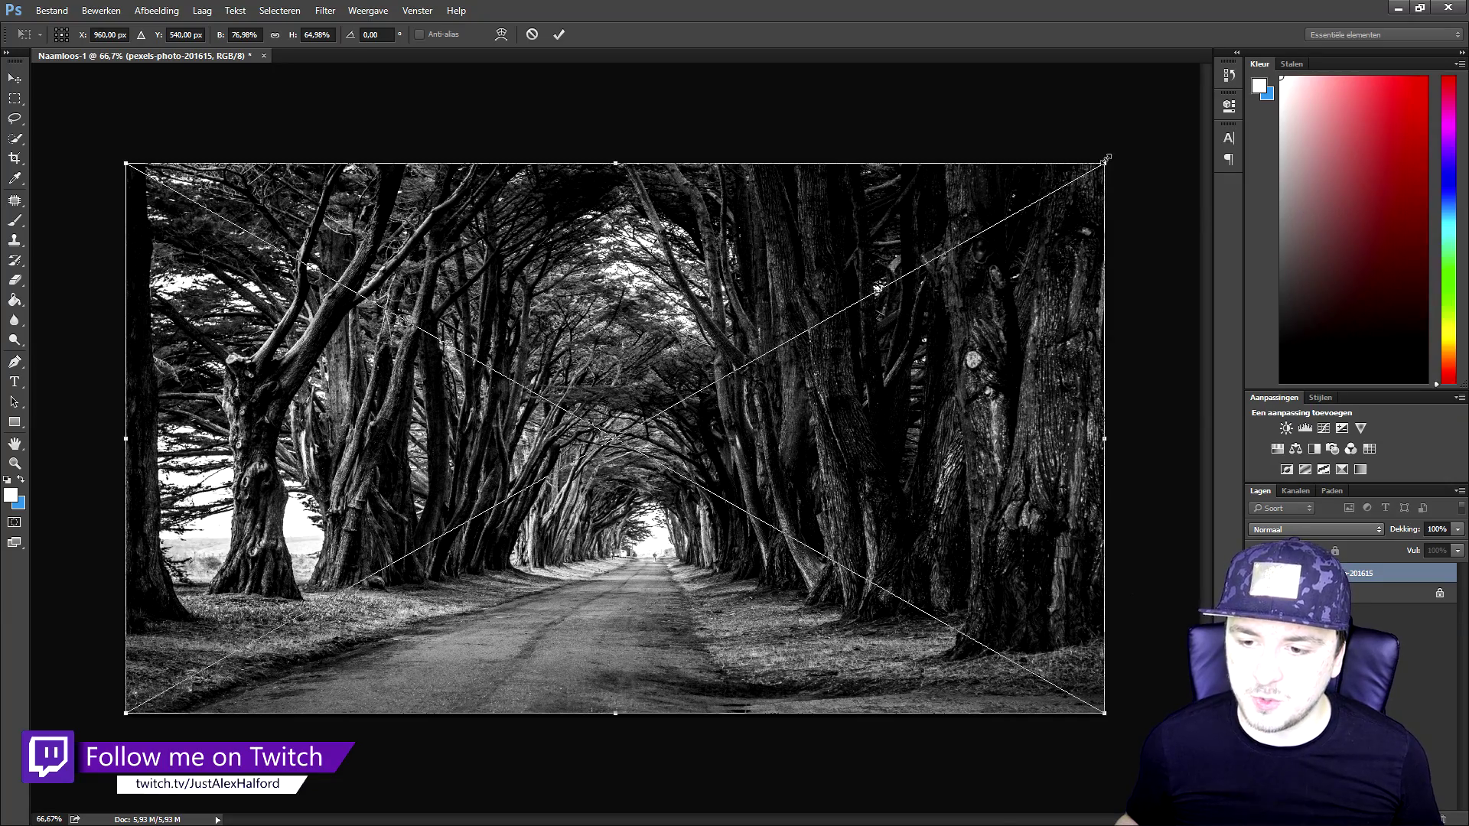
pyautogui.moveTo(1104, 160); pyautogui.dragTo(1038, 189)
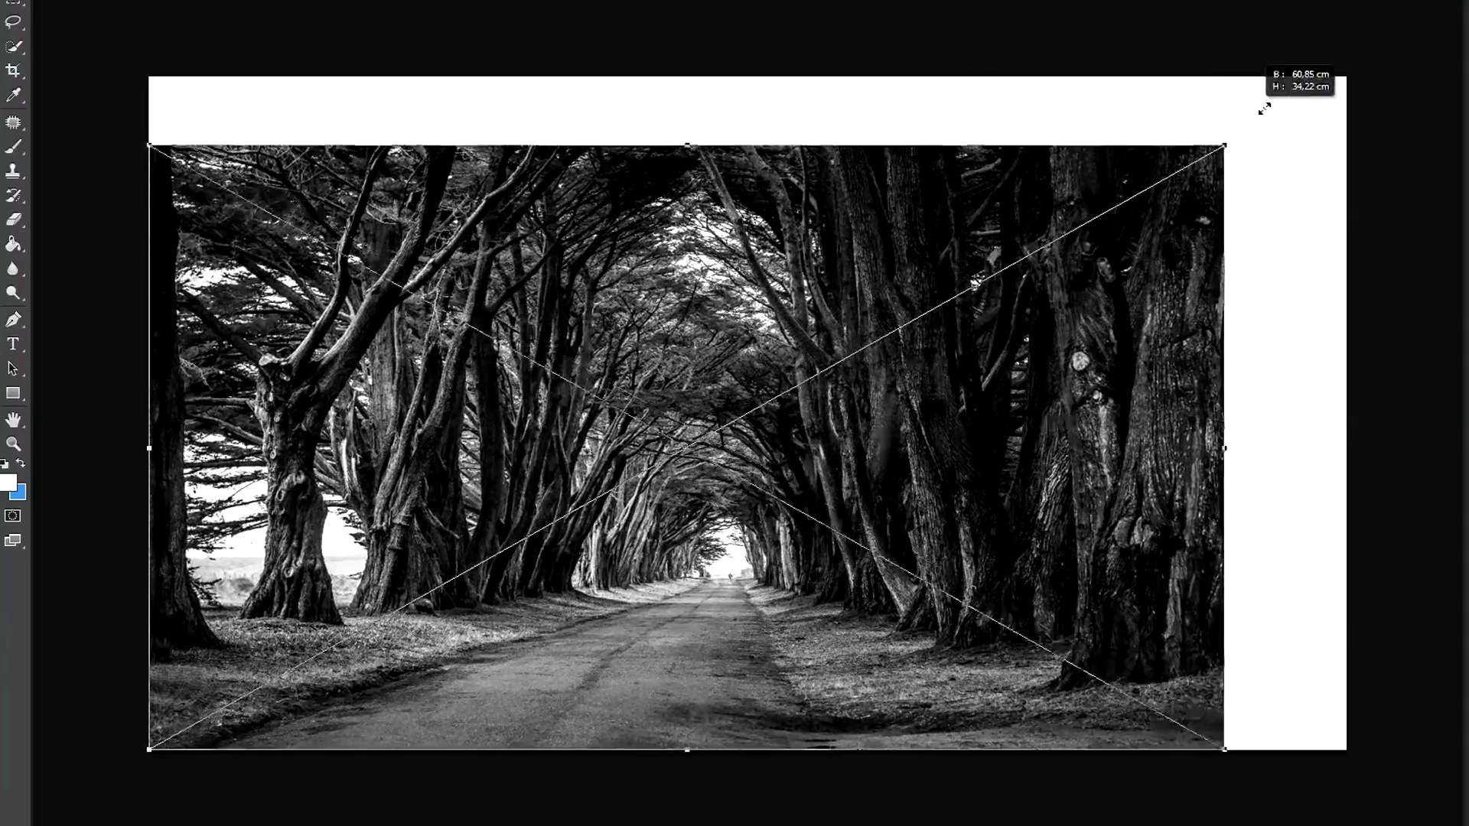
pyautogui.moveTo(1263, 109); pyautogui.dragTo(778, 306)
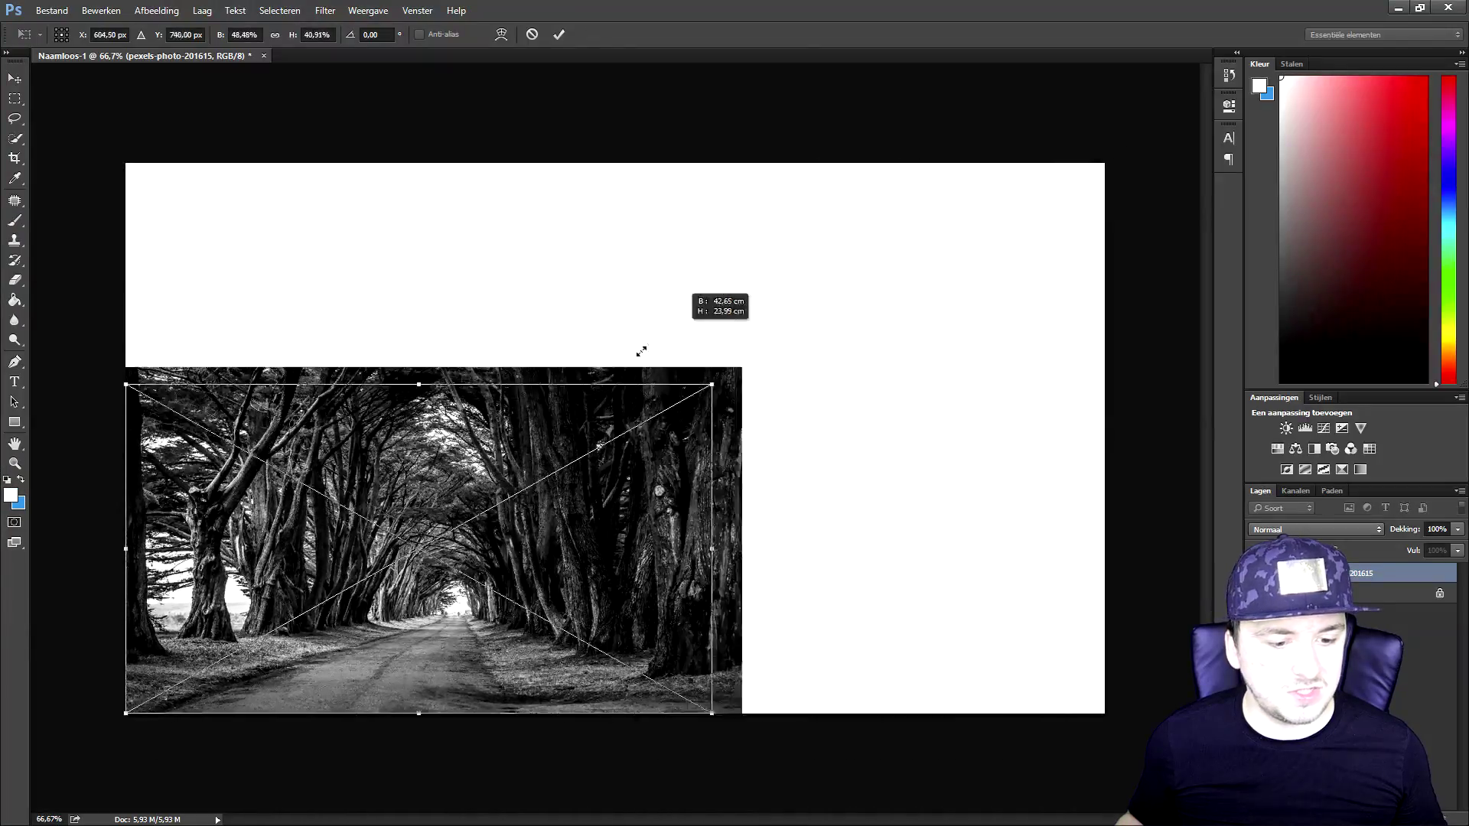
pyautogui.moveTo(641, 352); pyautogui.dragTo(590, 380)
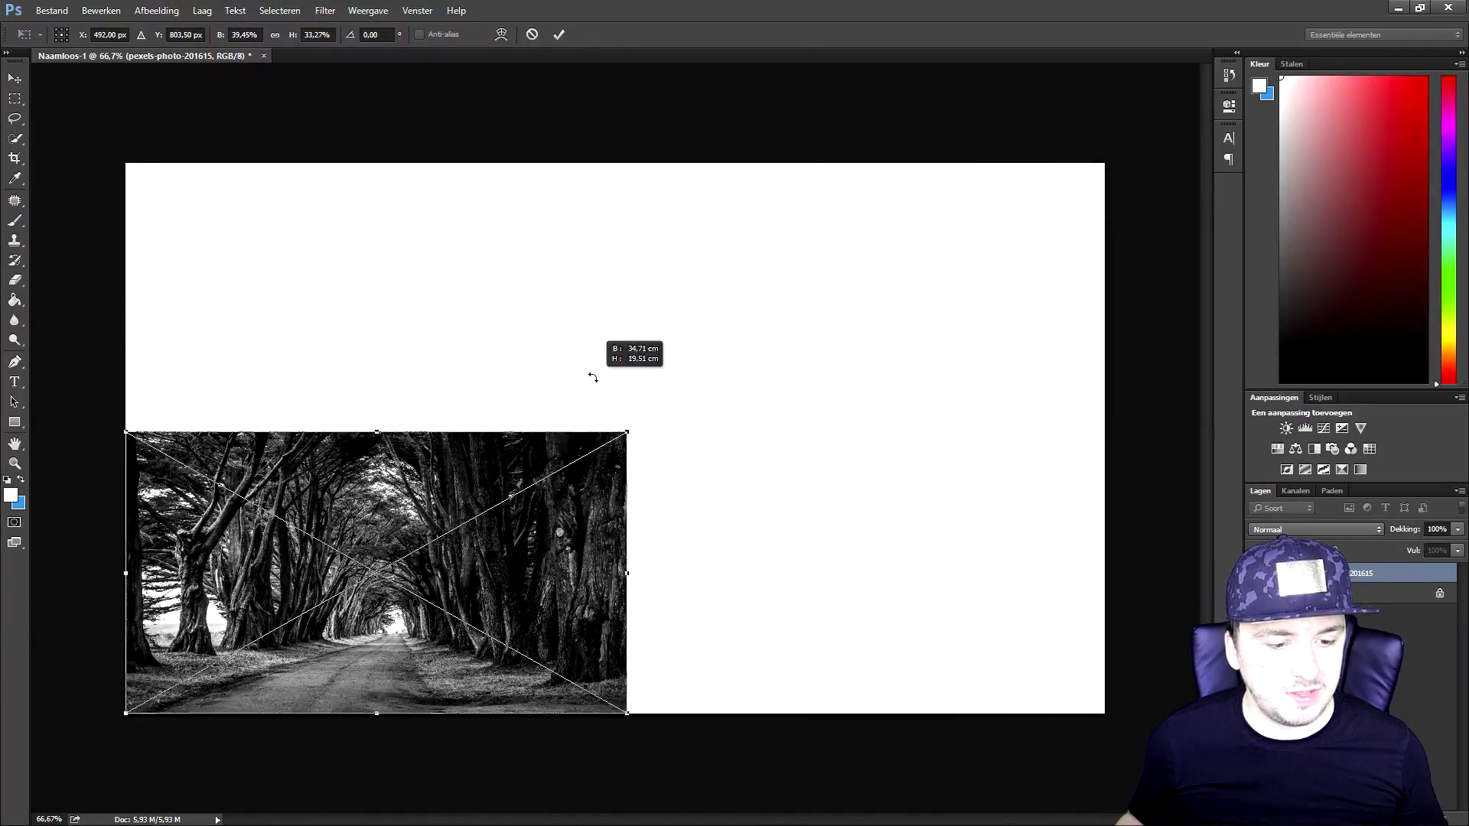
pyautogui.moveTo(535, 429); pyautogui.dragTo(1042, 222)
pyautogui.moveTo(744, 293); pyautogui.dragTo(572, 233)
pyautogui.hotkey('ctrl', '-')
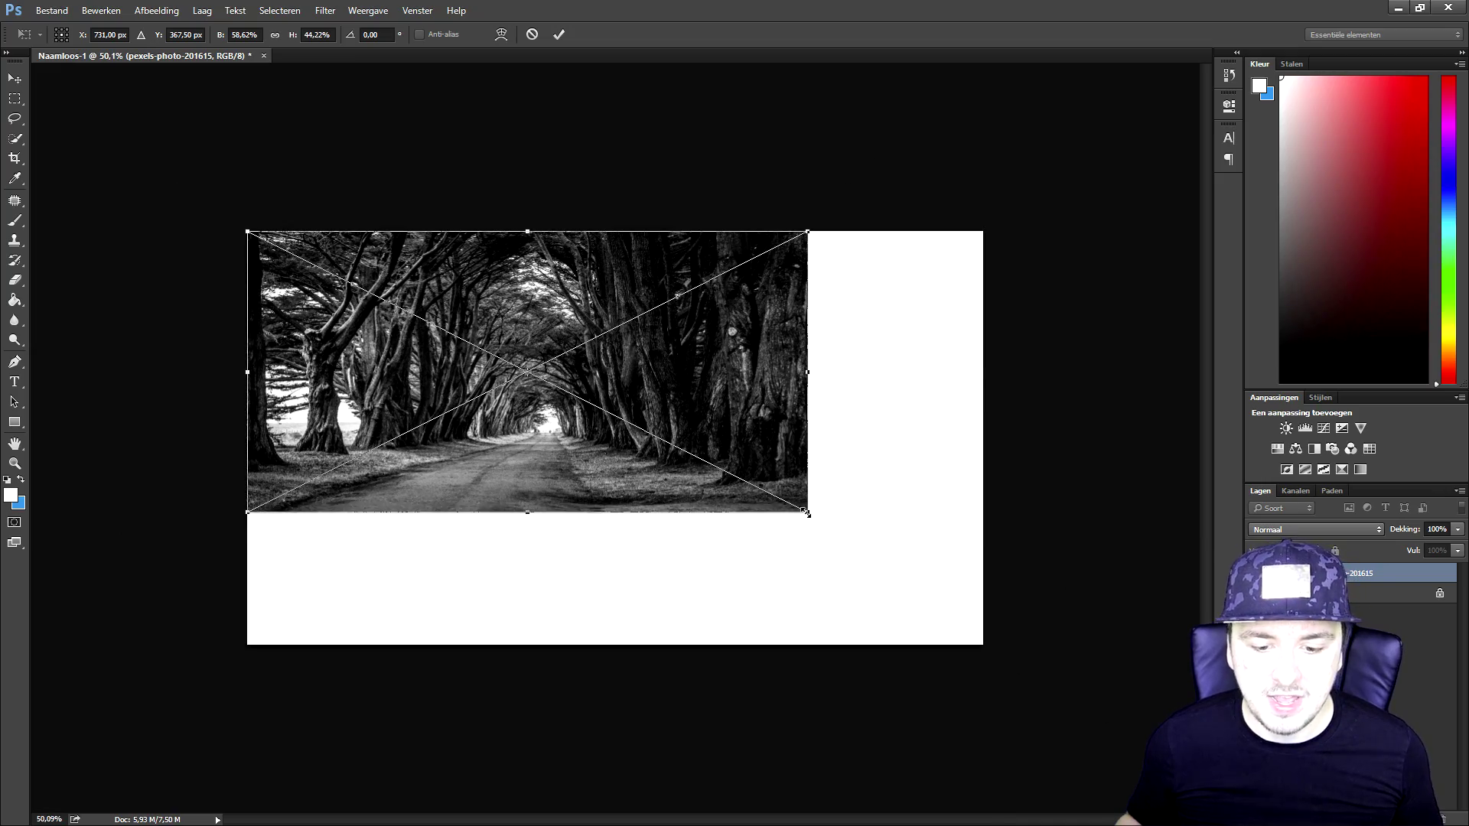
pyautogui.moveTo(811, 514); pyautogui.dragTo(982, 644)
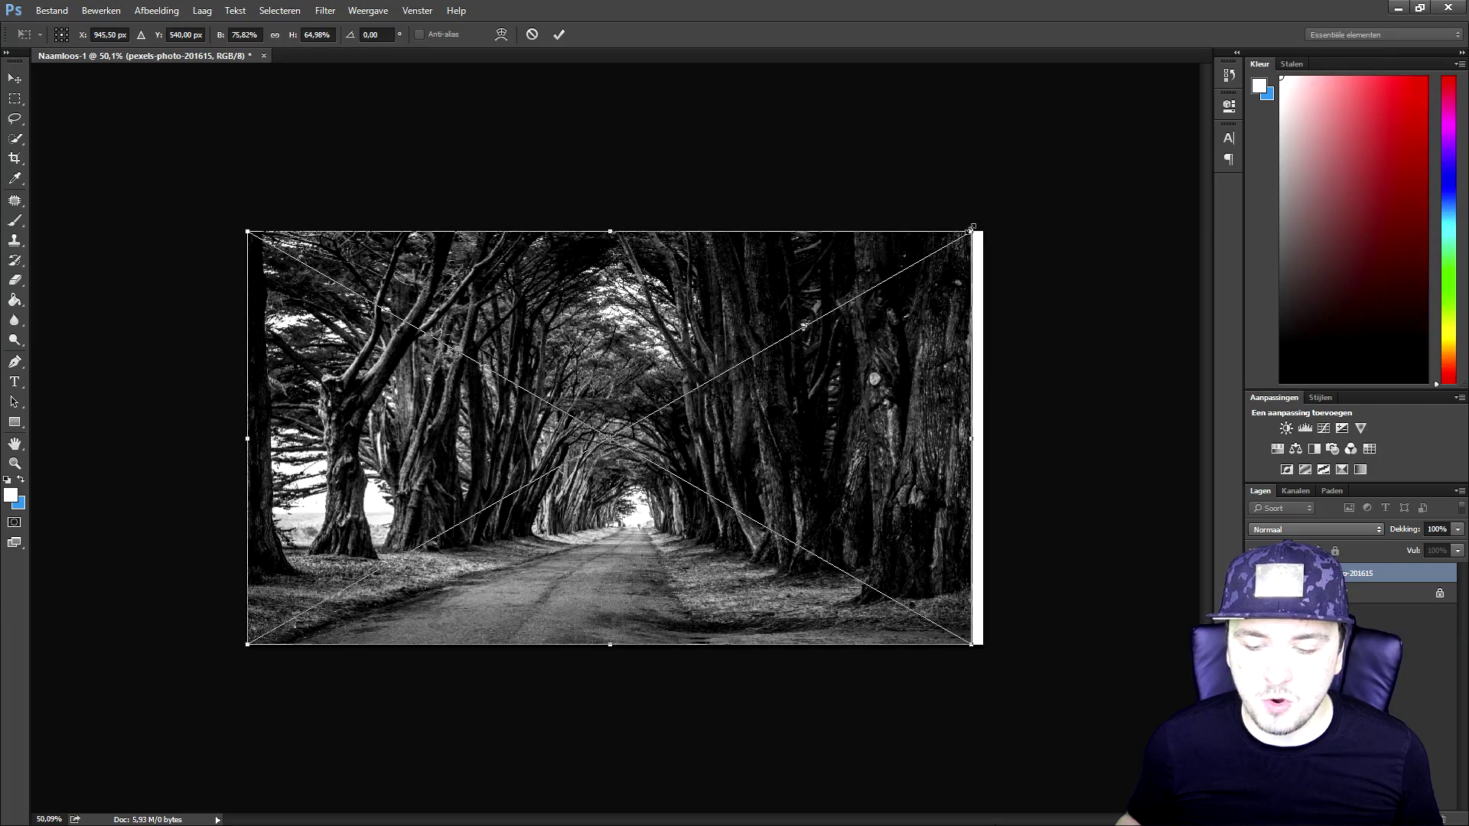
pyautogui.moveTo(974, 230); pyautogui.dragTo(1385, 35)
pyautogui.moveTo(903, 253); pyautogui.dragTo(723, 493)
pyautogui.scroll(-3, 724, 493)
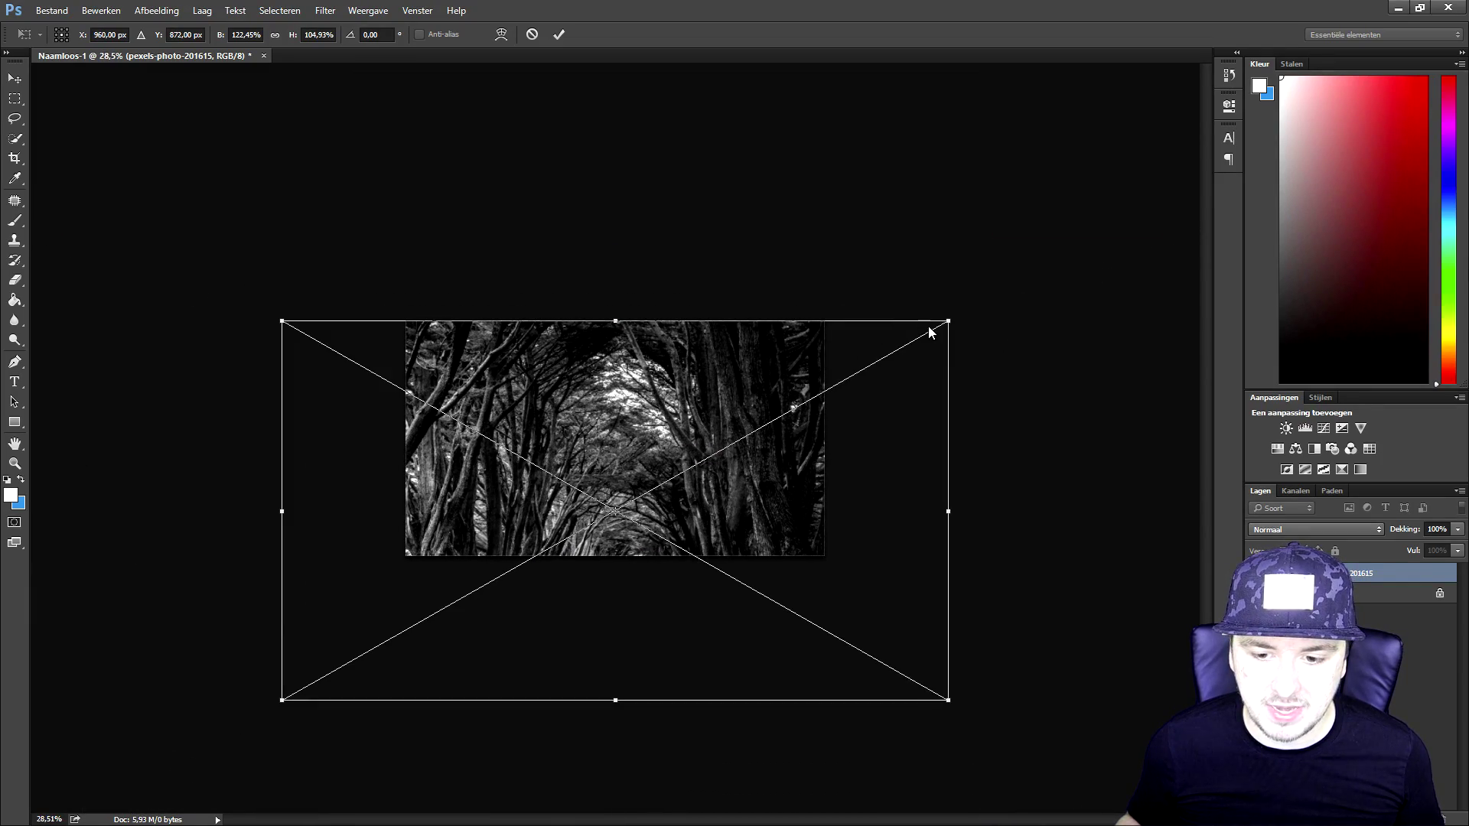
pyautogui.moveTo(946, 316); pyautogui.dragTo(1099, 256)
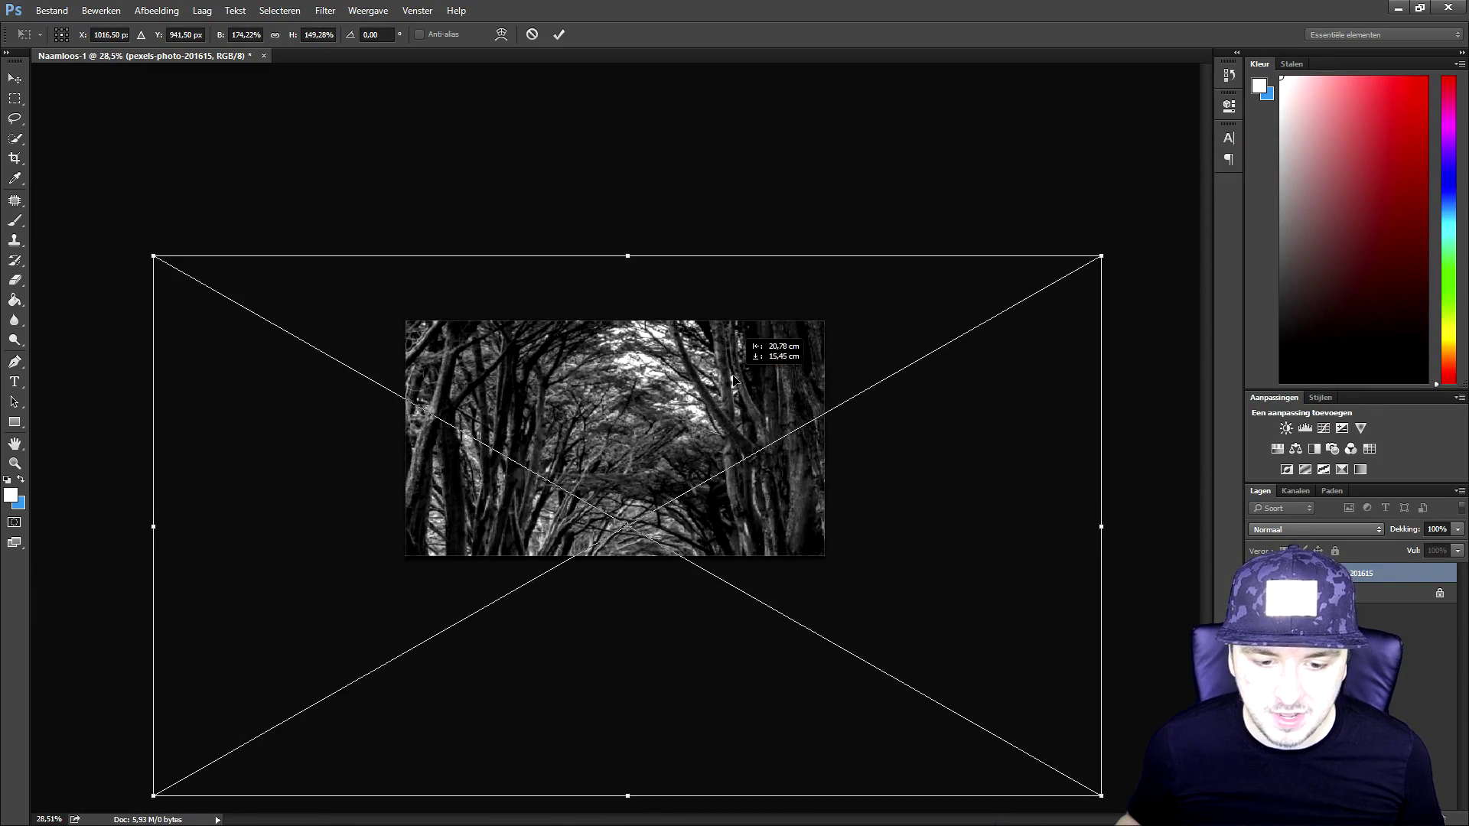
pyautogui.scroll(2, 682, 404)
pyautogui.moveTo(681, 404); pyautogui.dragTo(668, 428)
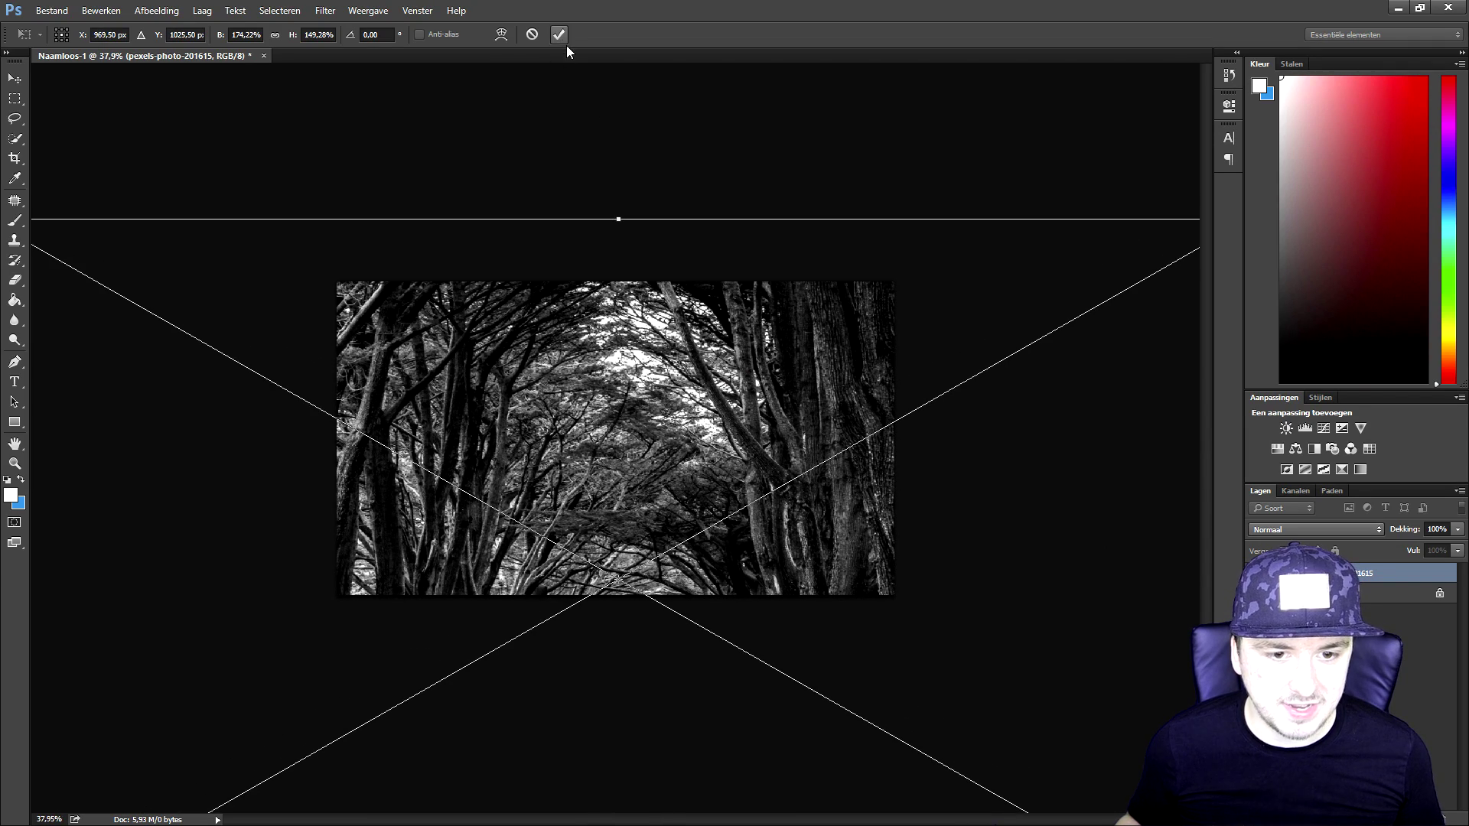
pyautogui.click(559, 34)
pyautogui.press('t')
pyautogui.scroll(2, 623, 263)
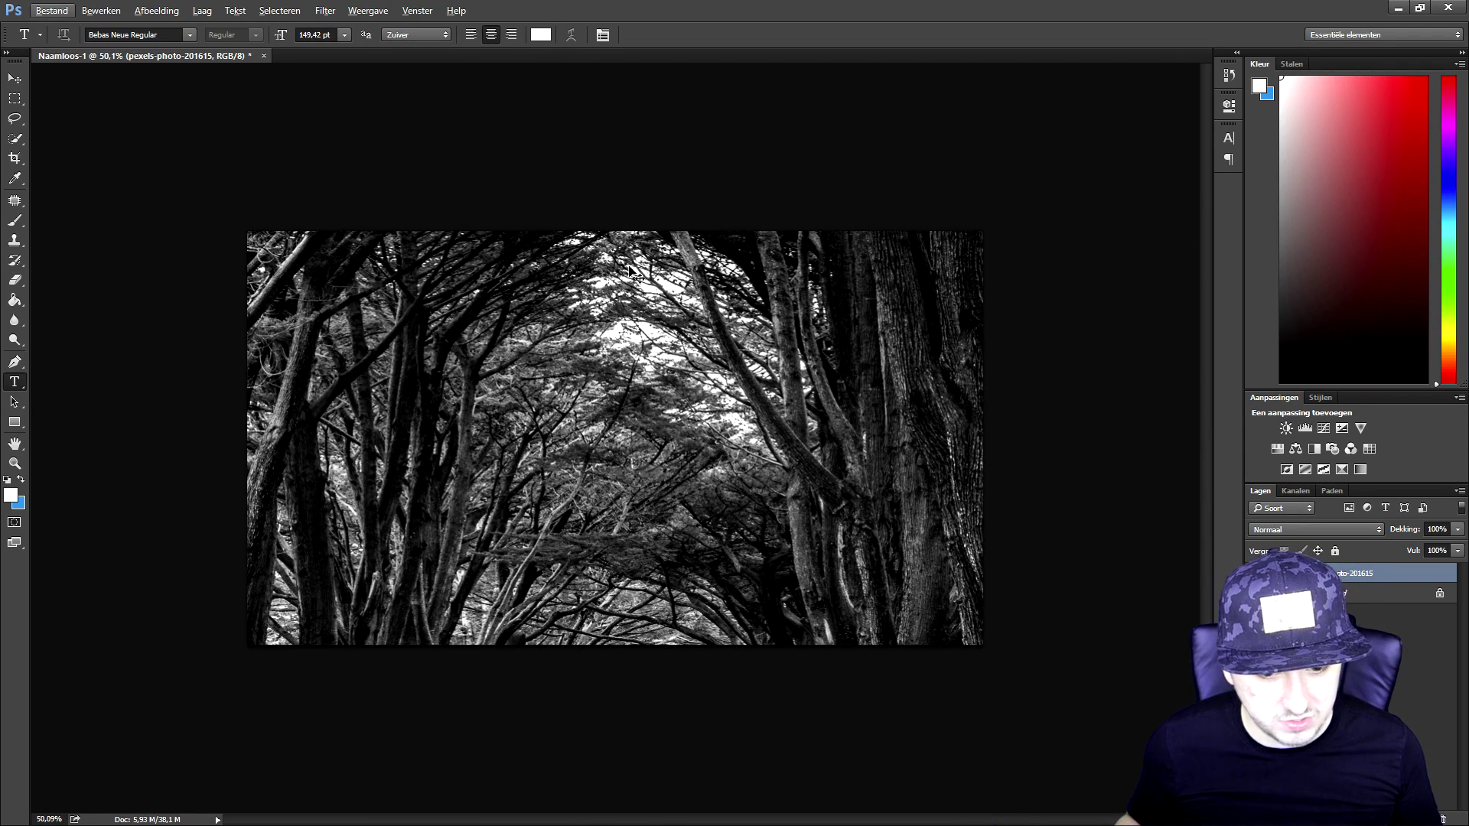
pyautogui.hotkey('ctrl', 'z')
pyautogui.hotkey('ctrl', 'alt', 'z')
pyautogui.hotkey('ctrl', 'shift', 'z')
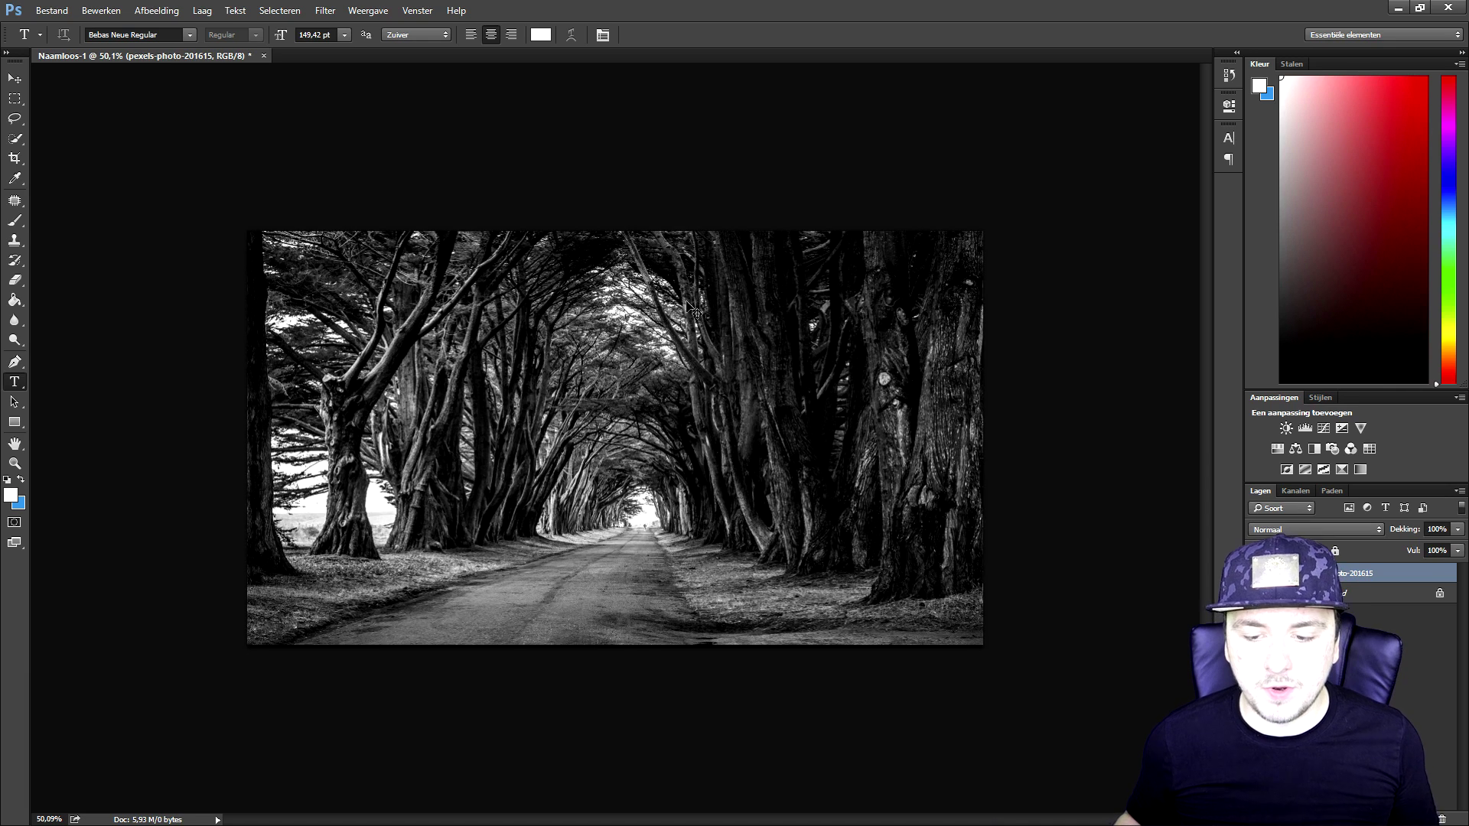
# Mirror the tree photo horizontally past its left edge, then rotate it upside down to about 179.93°.
pyautogui.hotkey('ctrl', 't')
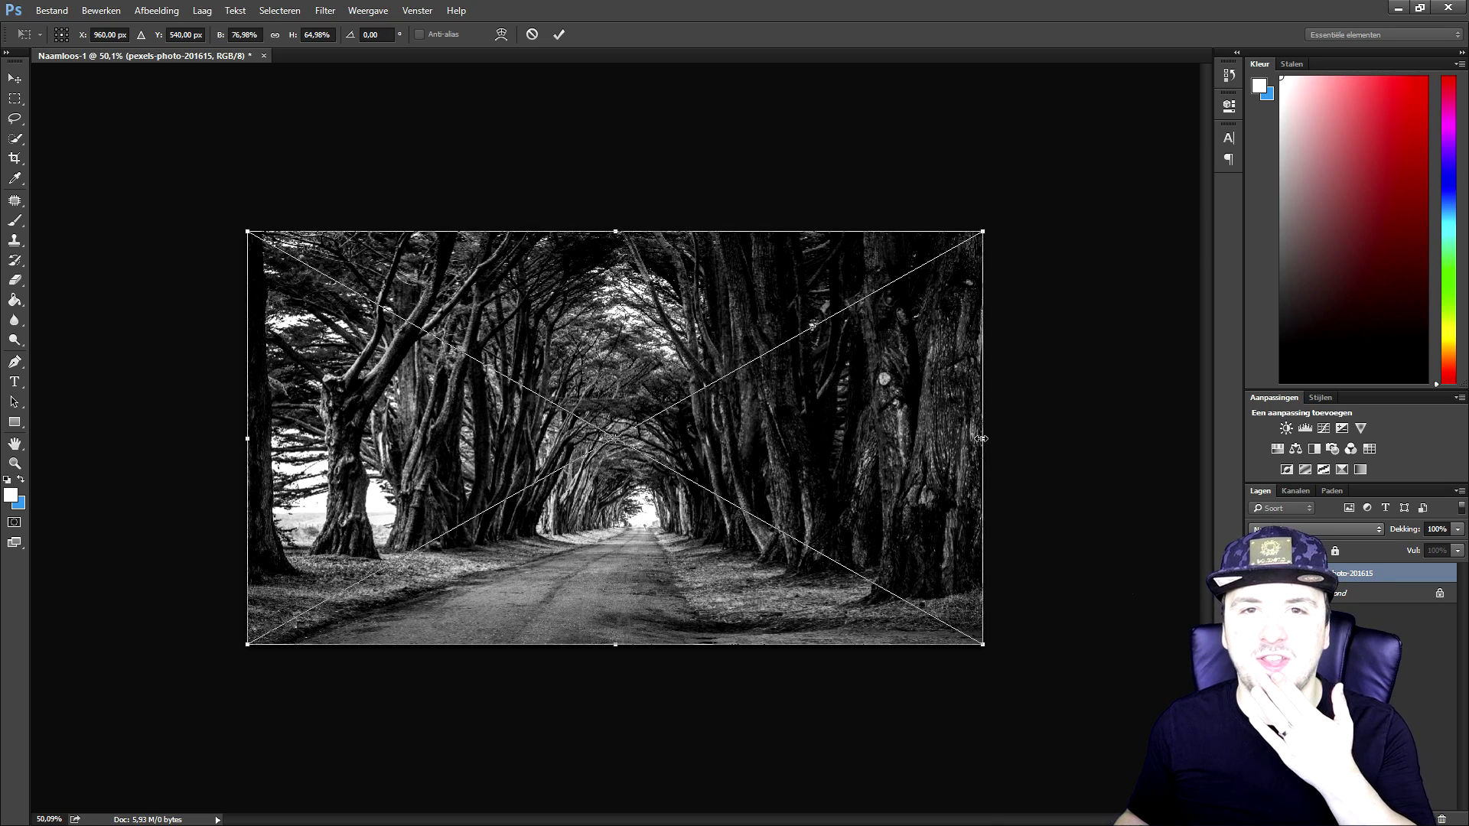
pyautogui.moveTo(981, 439); pyautogui.dragTo(981, 404)
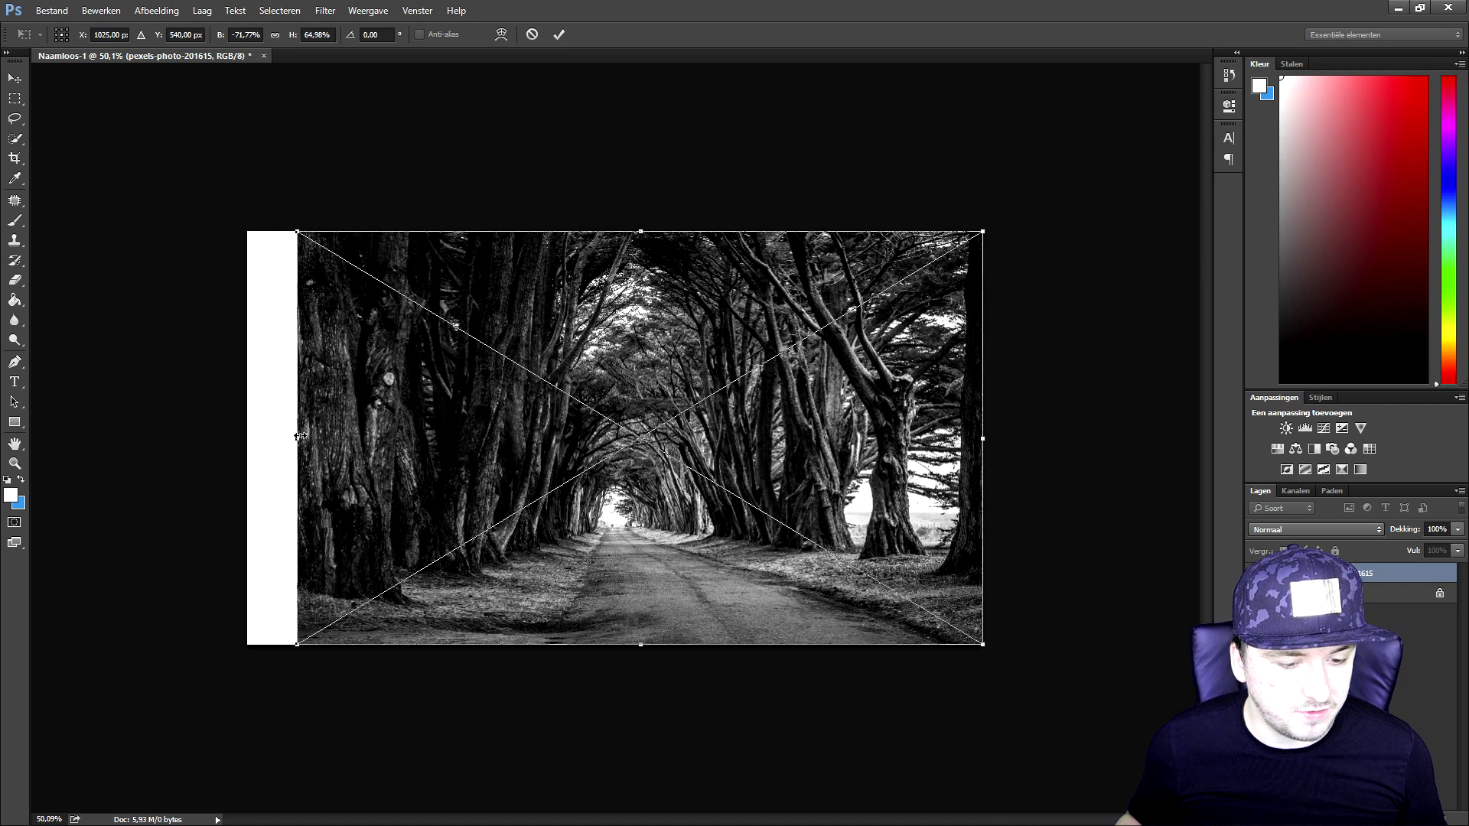
pyautogui.moveTo(291, 435); pyautogui.dragTo(245, 433)
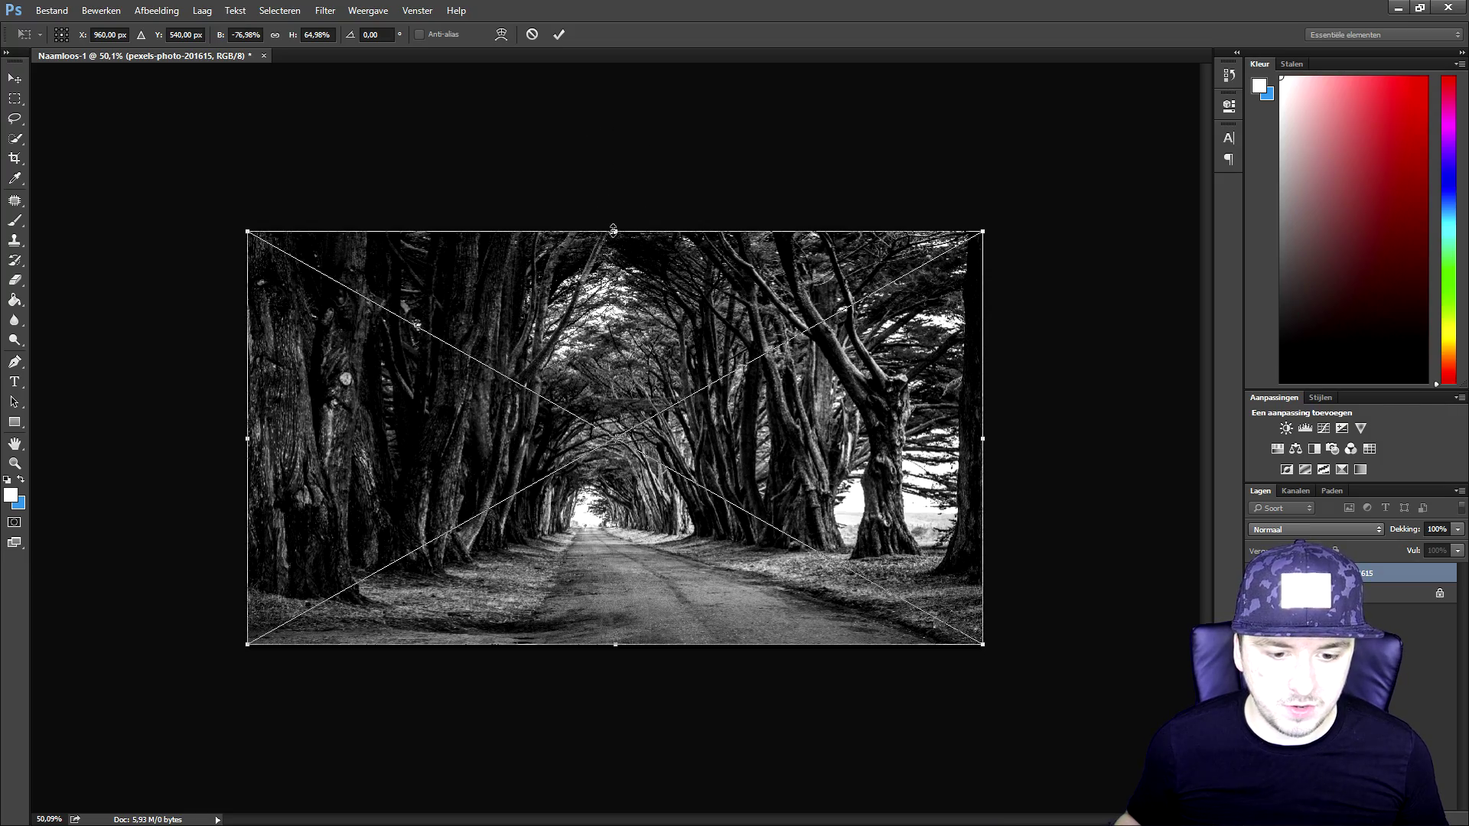
pyautogui.moveTo(599, 167); pyautogui.dragTo(809, 186)
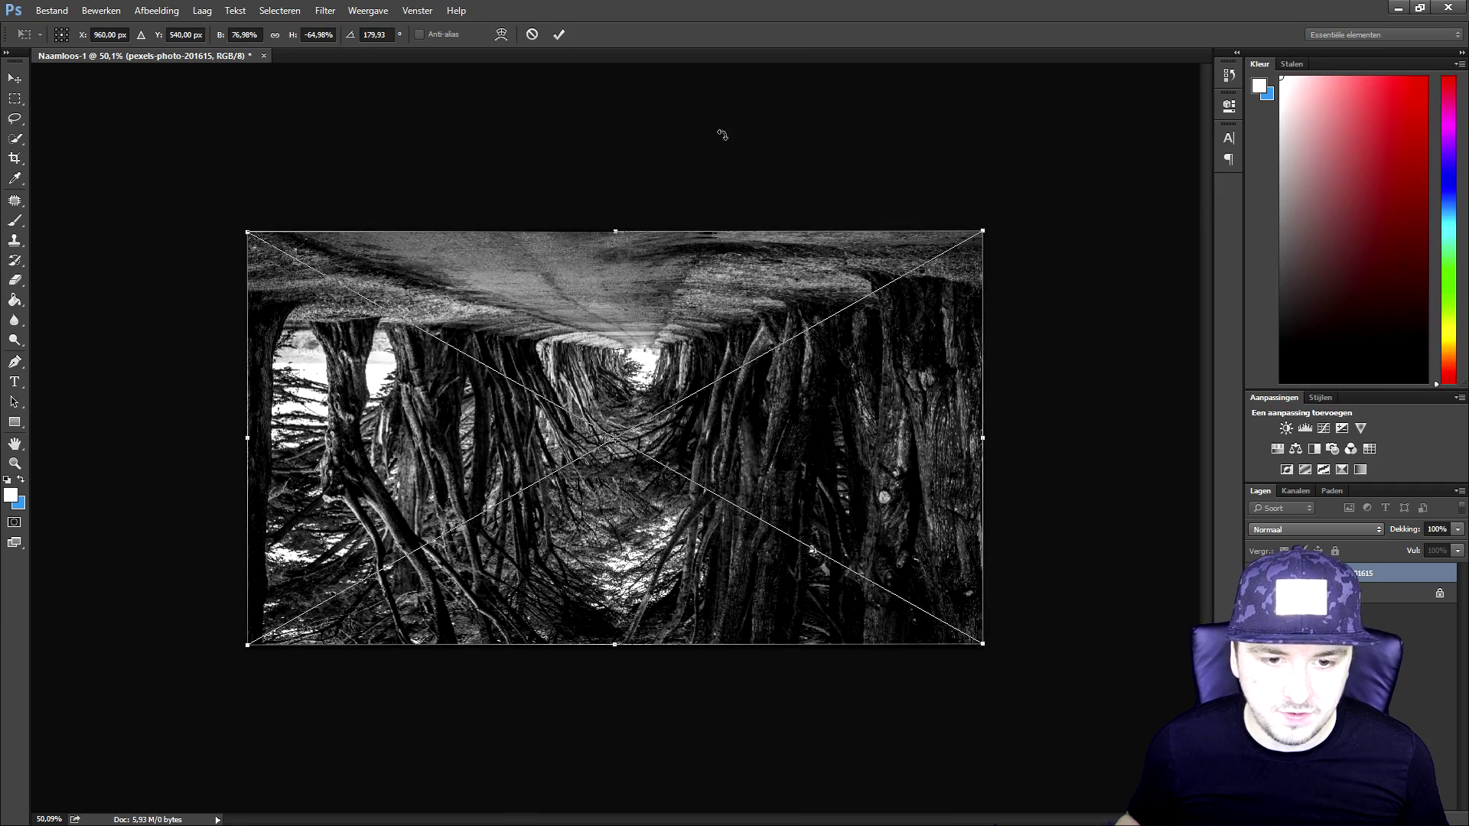
# Rotate the mirrored photo back to nearly 0° and apply the transform.
pyautogui.click(559, 35)
pyautogui.hotkey('ctrl', 'z')
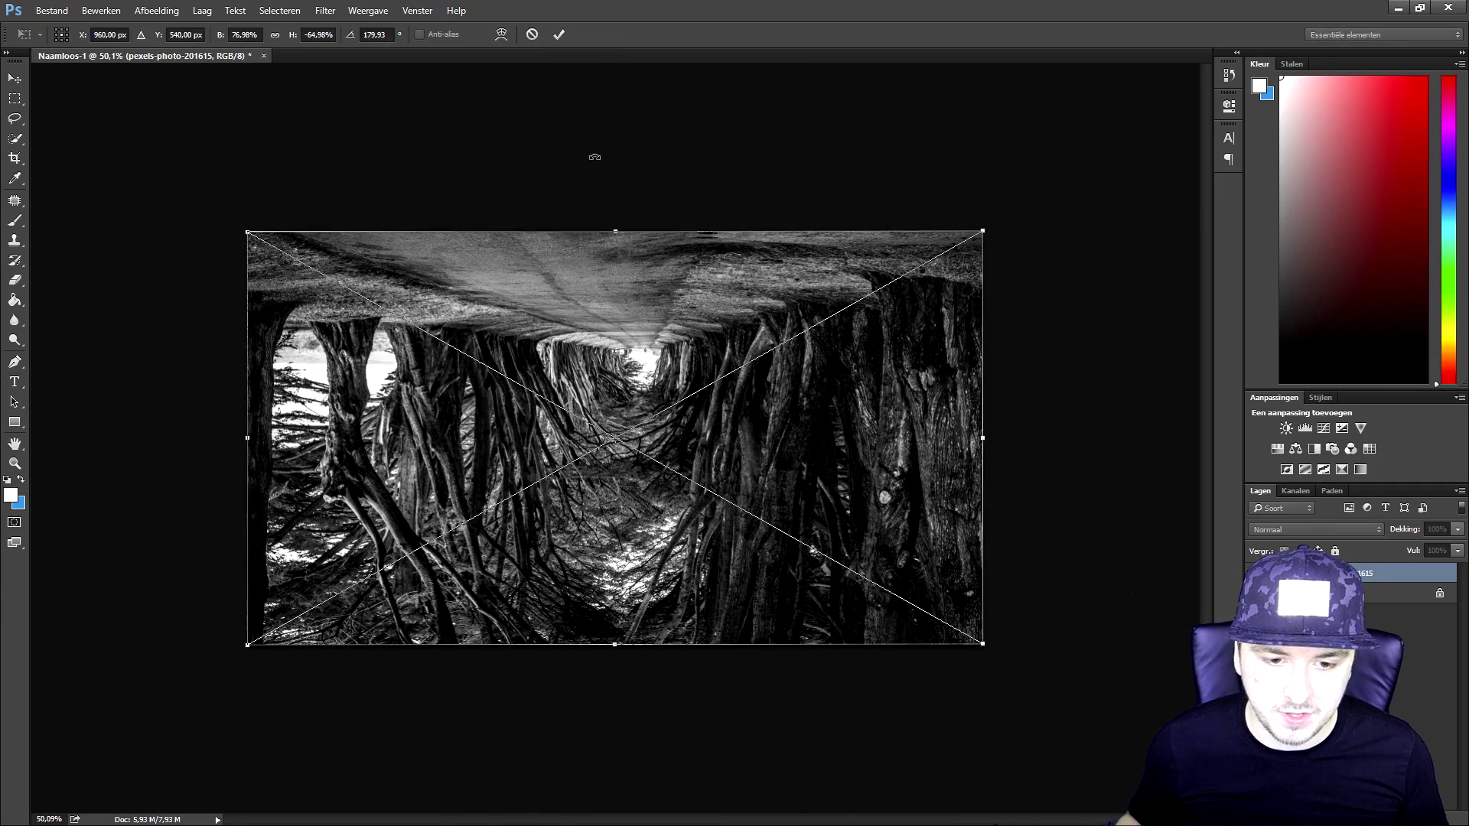
pyautogui.moveTo(602, 164); pyautogui.dragTo(615, 472)
pyautogui.moveTo(716, 202); pyautogui.dragTo(706, 183)
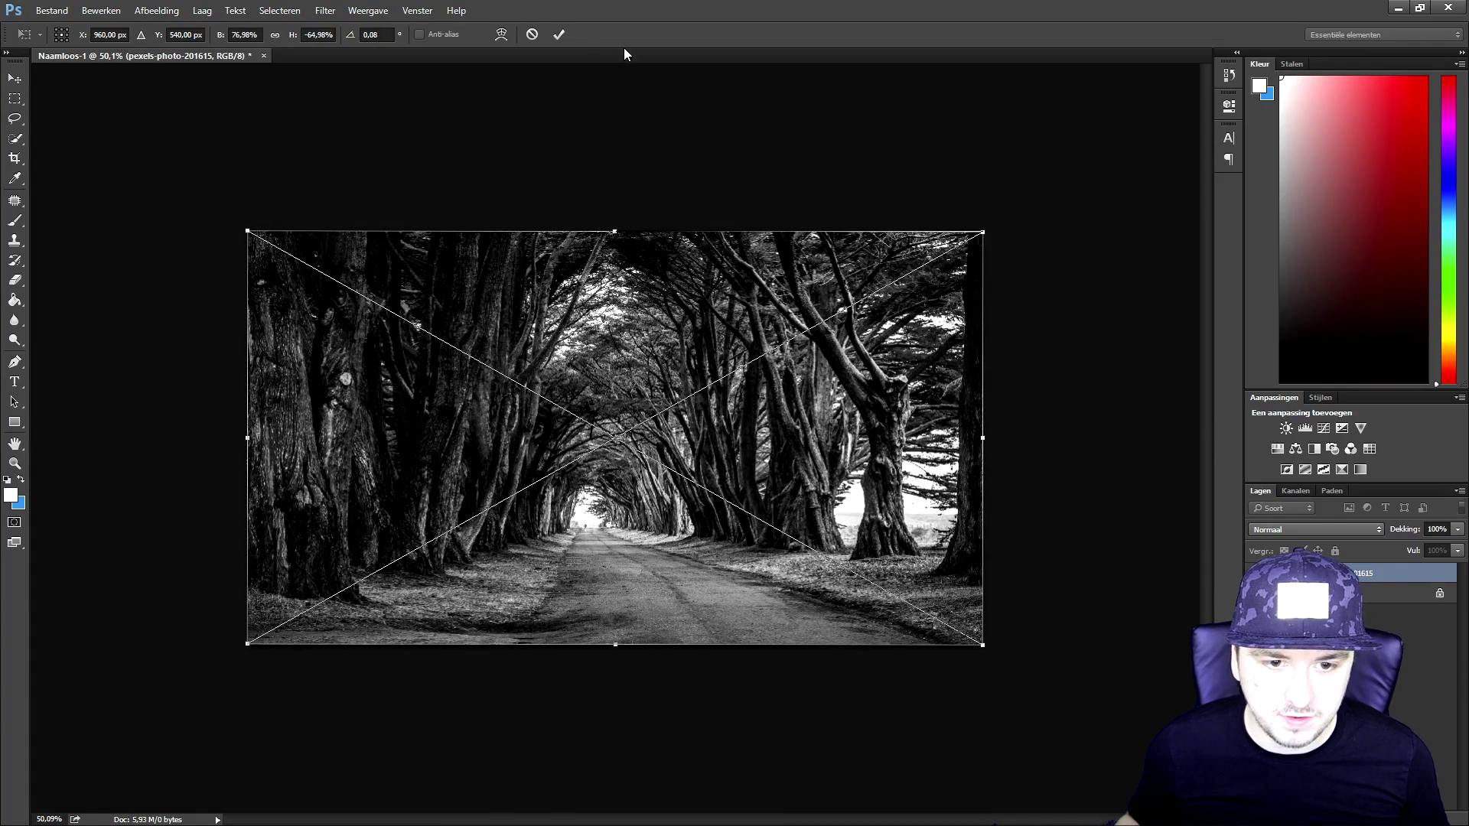
pyautogui.click(559, 35)
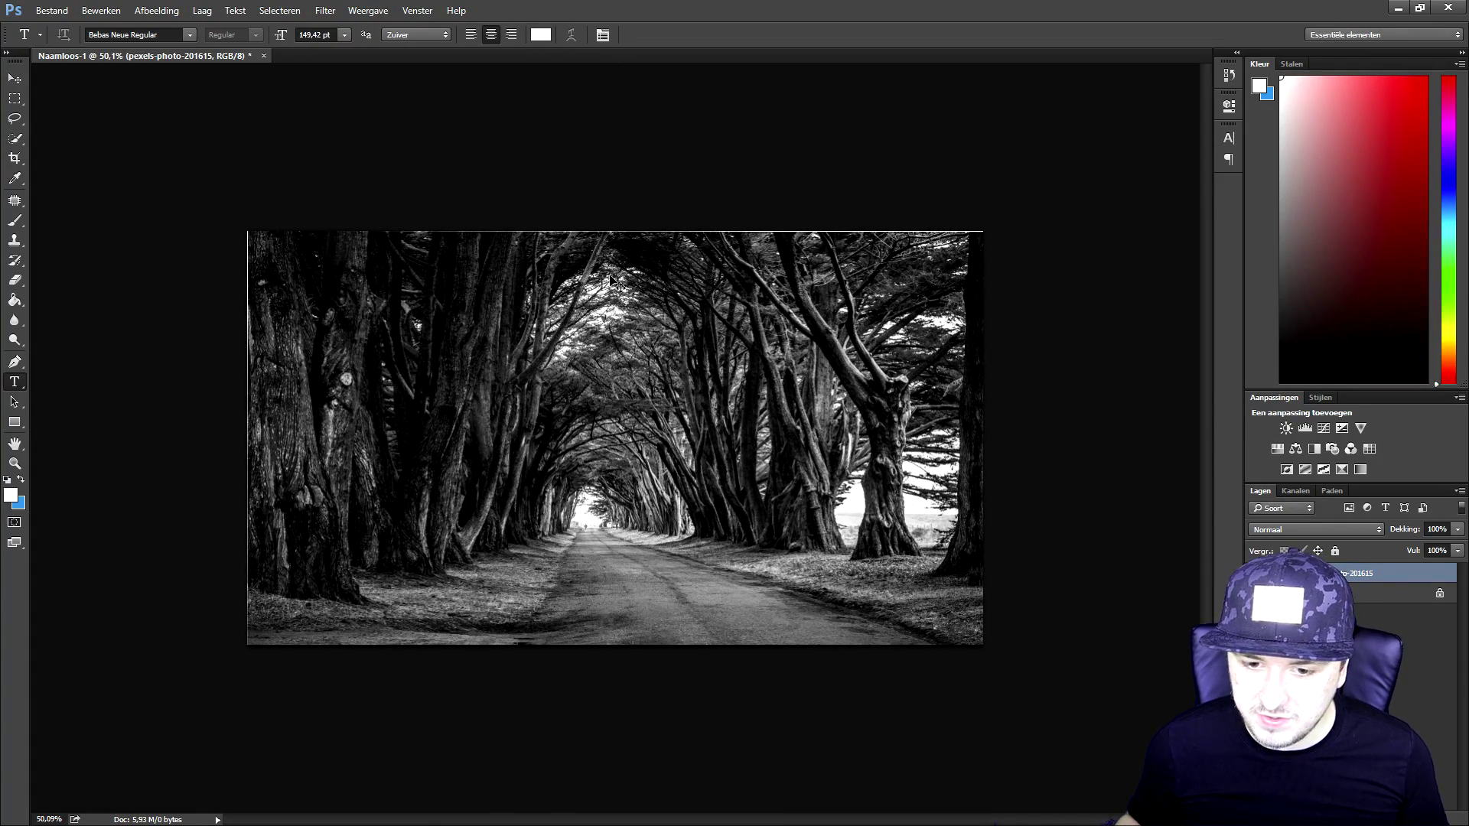
# Enlarge the photo slightly from its top-right corner, apply it, and zoom in.
pyautogui.hotkey('ctrl', 't')
pyautogui.moveTo(684, 120)
pyautogui.mouseDown()
pyautogui.moveTo(700, 108)
pyautogui.moveTo(681, 121)
pyautogui.mouseUp()
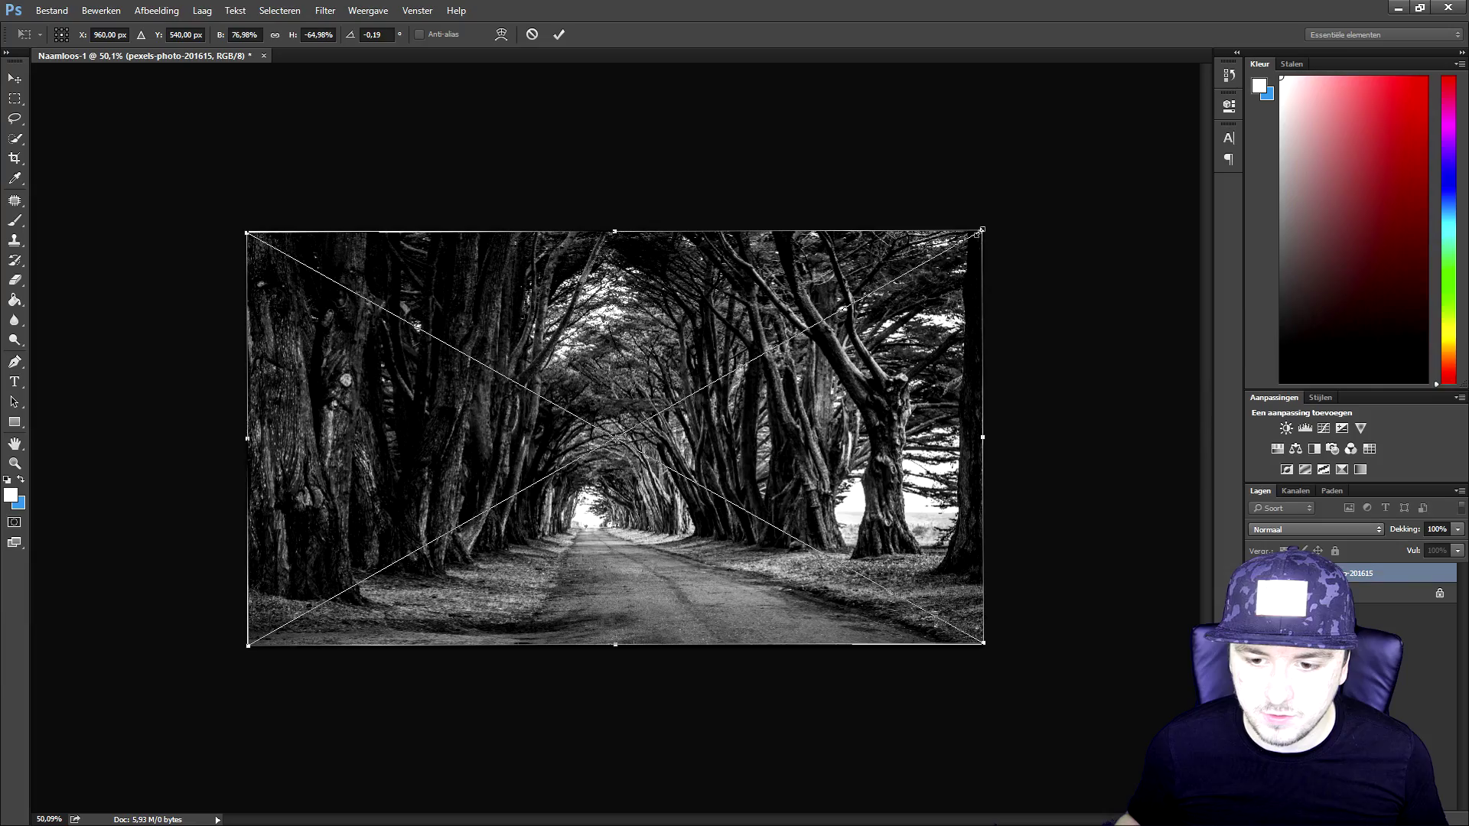
pyautogui.moveTo(979, 232); pyautogui.dragTo(1008, 213)
pyautogui.click(557, 34)
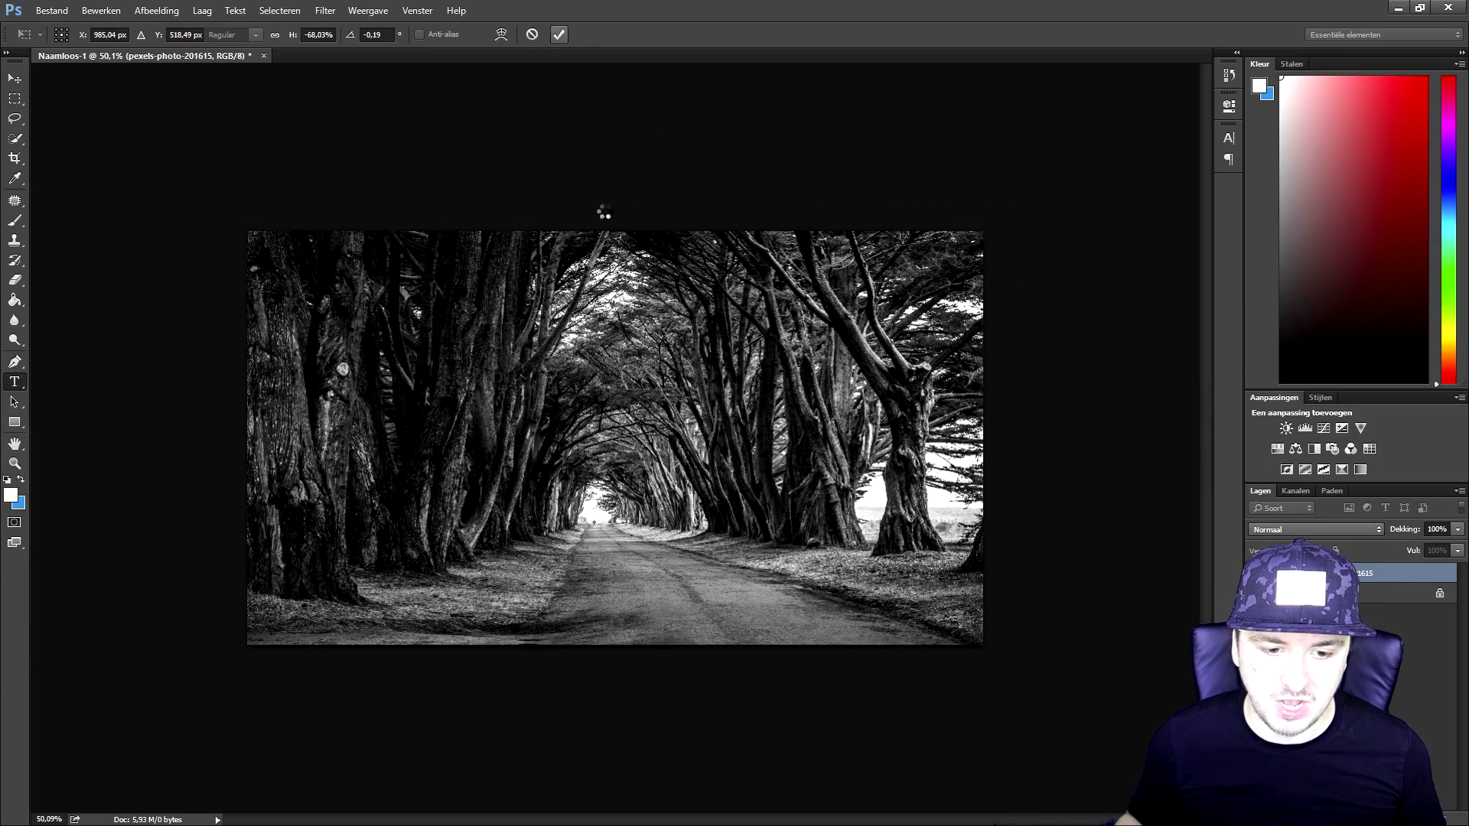
pyautogui.press('t')
pyautogui.hotkey('ctrl', '+')
pyautogui.scroll(-2, 605, 243)
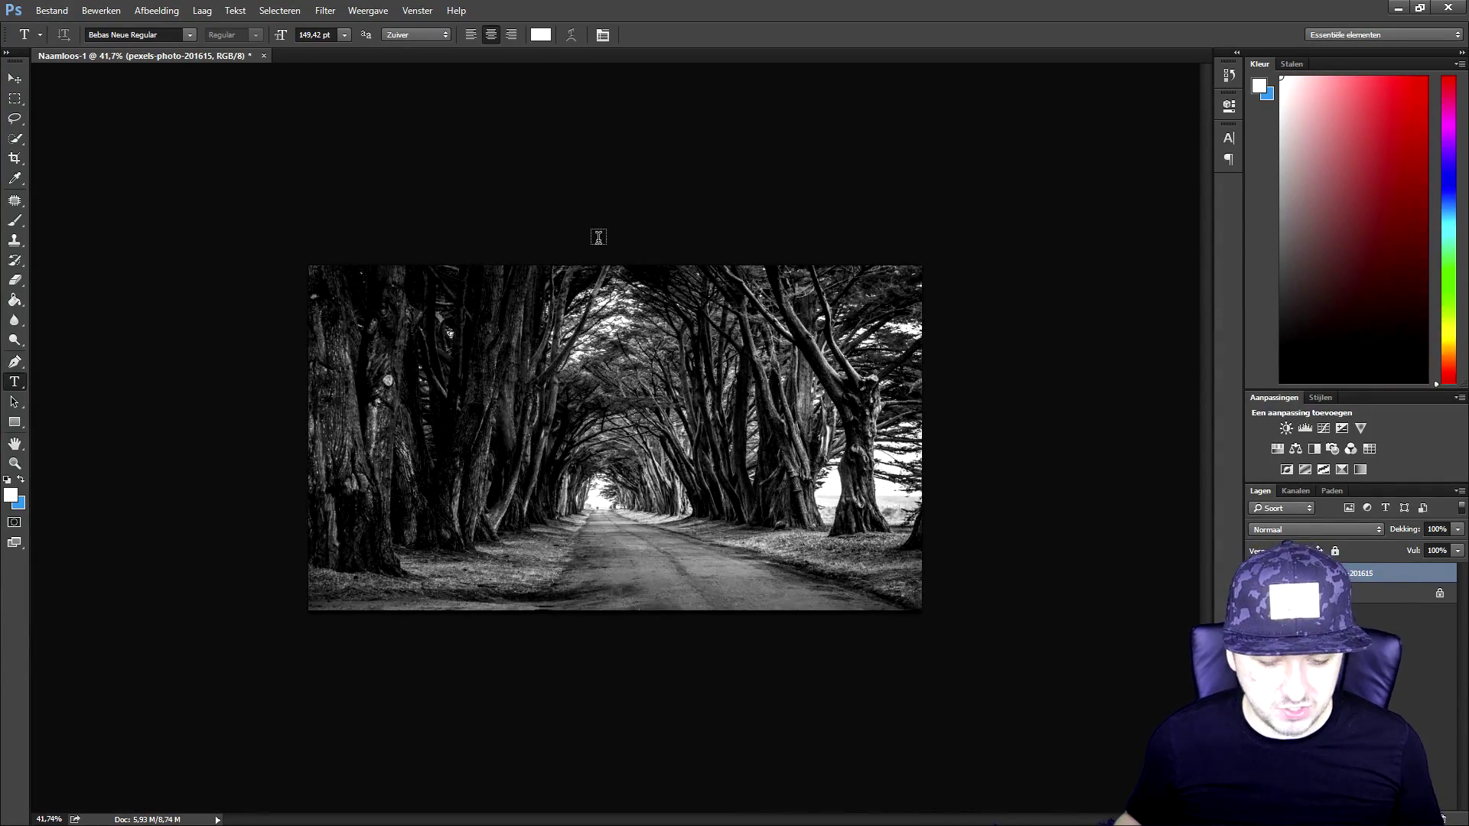
# Scale the photo far beyond the canvas and shift it left to frame the canopy.
pyautogui.moveTo(615, 308); pyautogui.dragTo(573, 349)
pyautogui.hotkey('ctrl', 't')
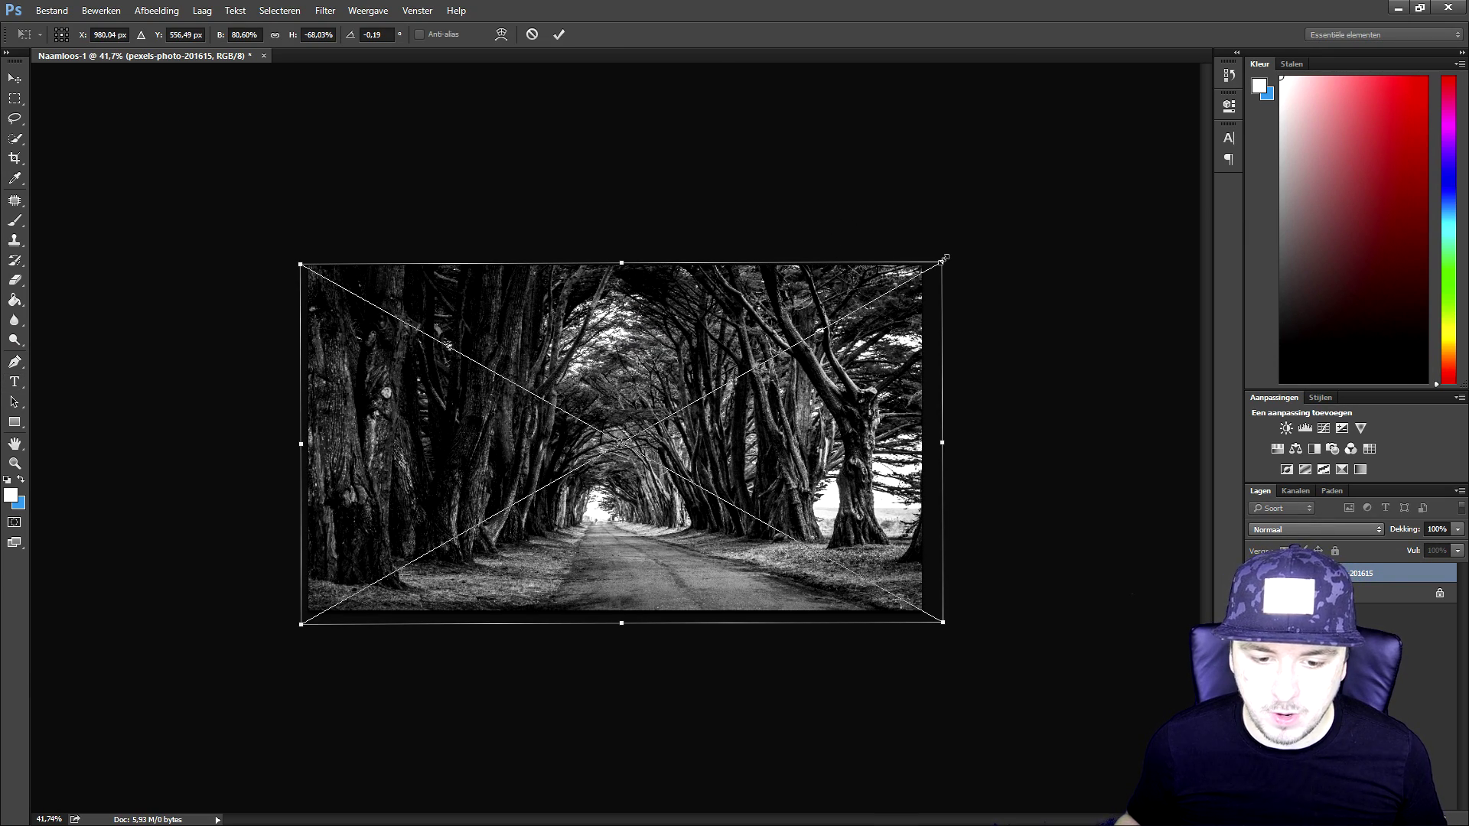
pyautogui.moveTo(944, 259); pyautogui.dragTo(1335, 195)
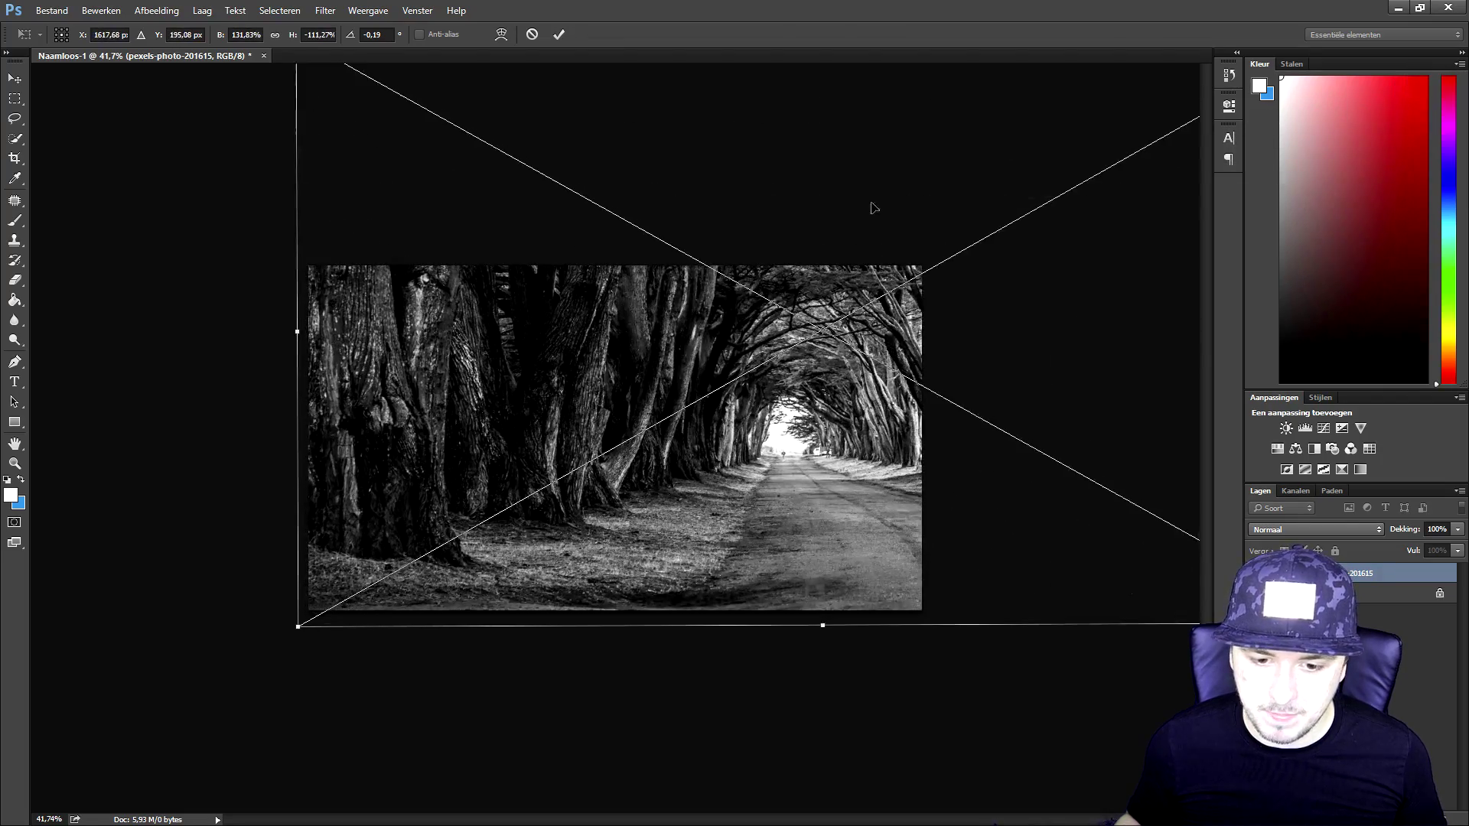
pyautogui.moveTo(875, 208); pyautogui.dragTo(645, 211)
pyautogui.click(558, 34)
pyautogui.press('t')
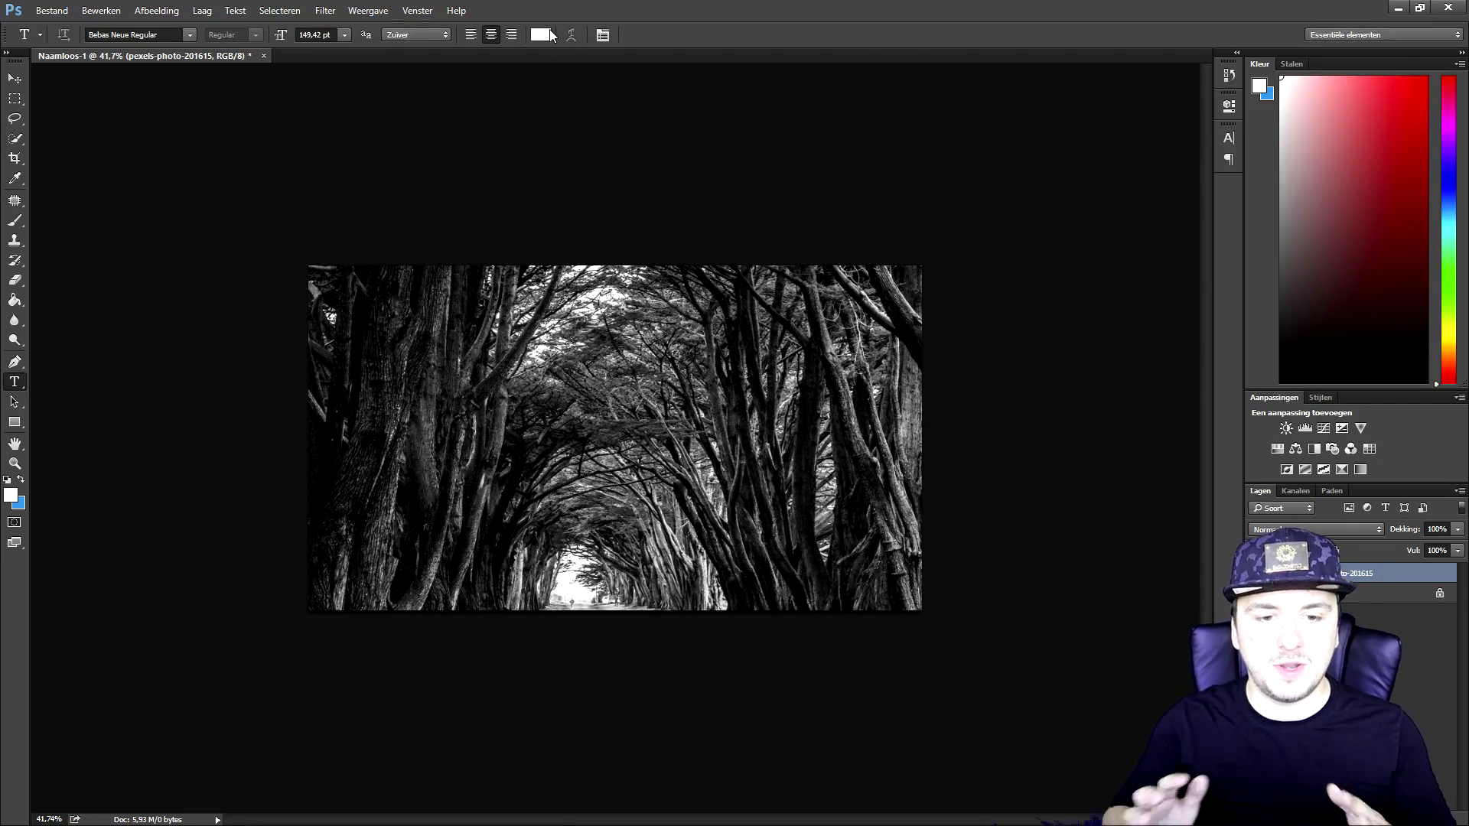